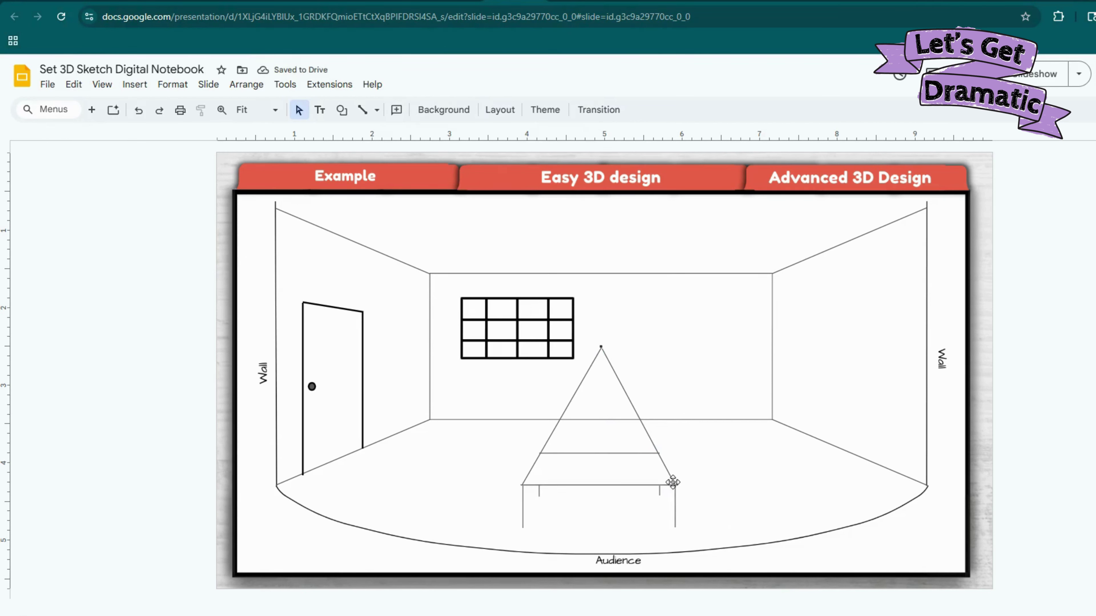
Step: Align the right end of the table's front edge with the top of its right front leg
click(679, 485)
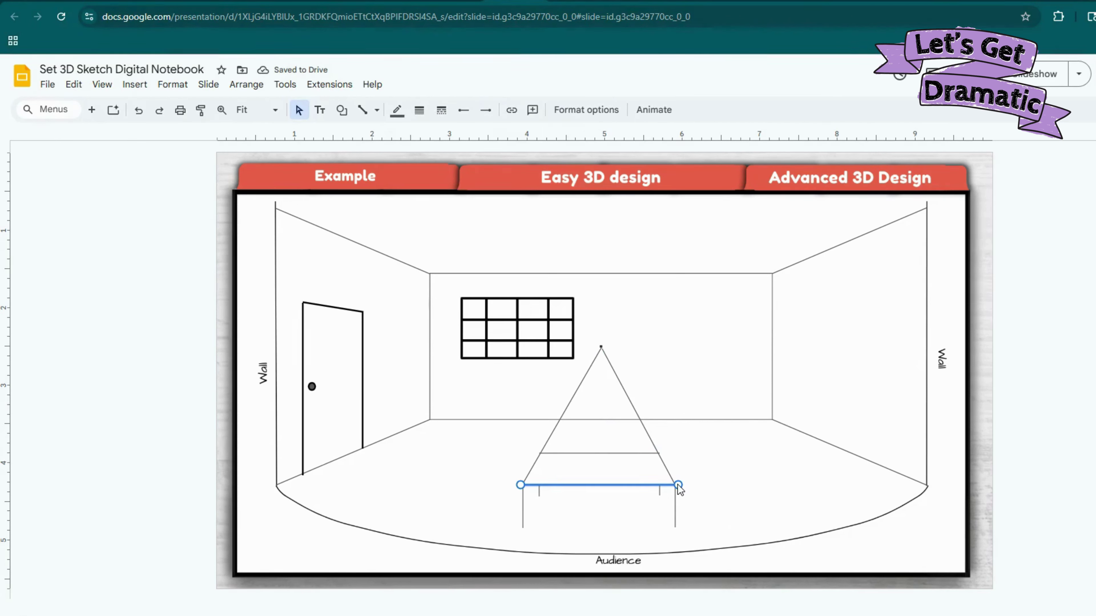
drag(678, 485, 676, 487)
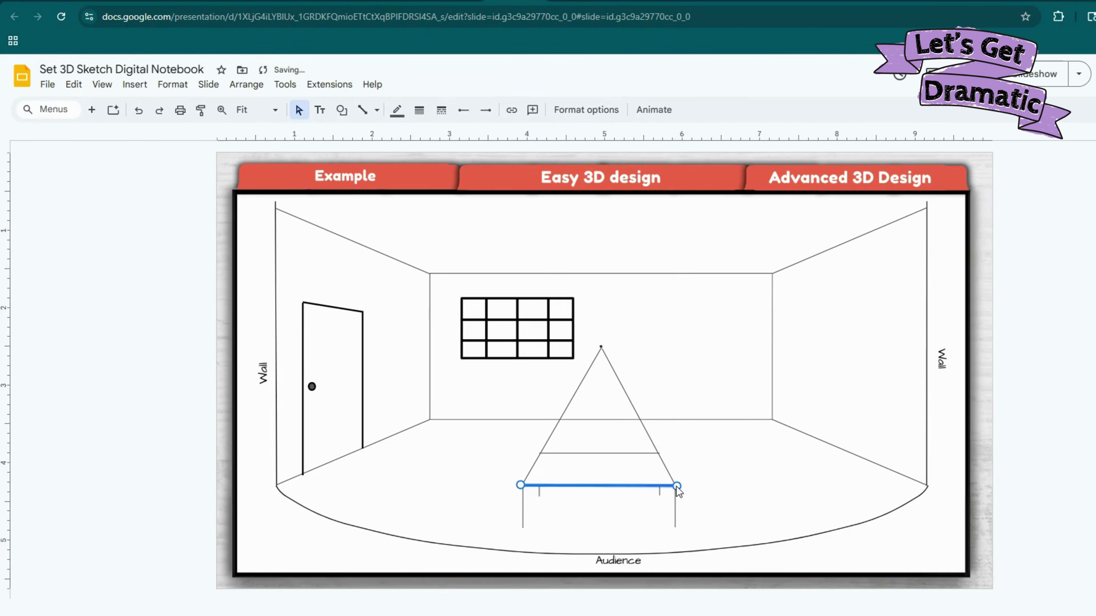
click(702, 506)
click(568, 418)
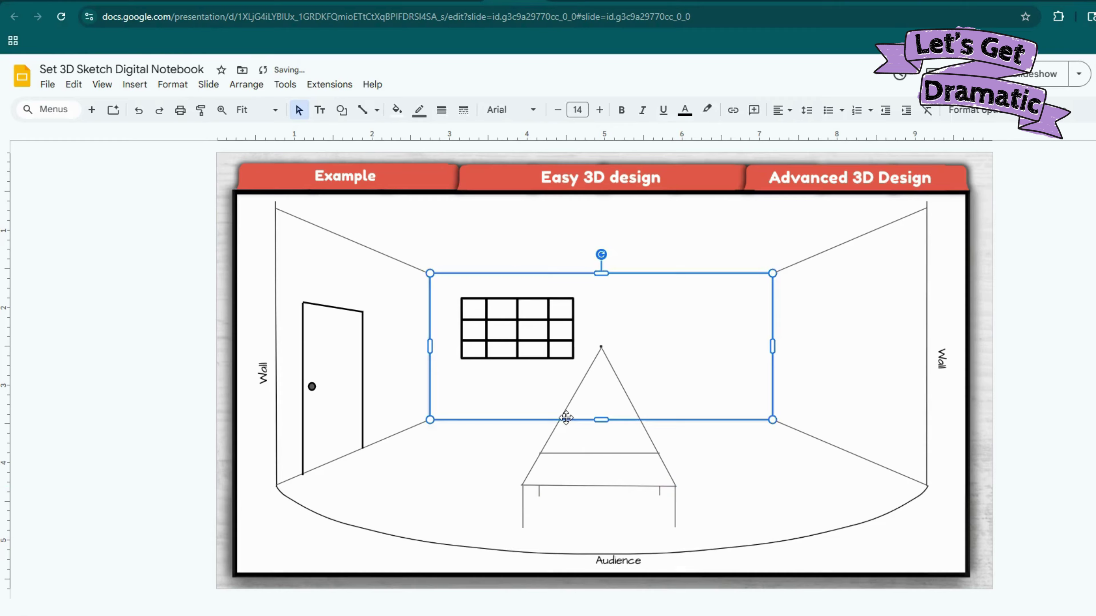
Step: Shorten the two guide lines from the vanishing point so they form only the tabletop's side edges, ending at its back edge
click(602, 350)
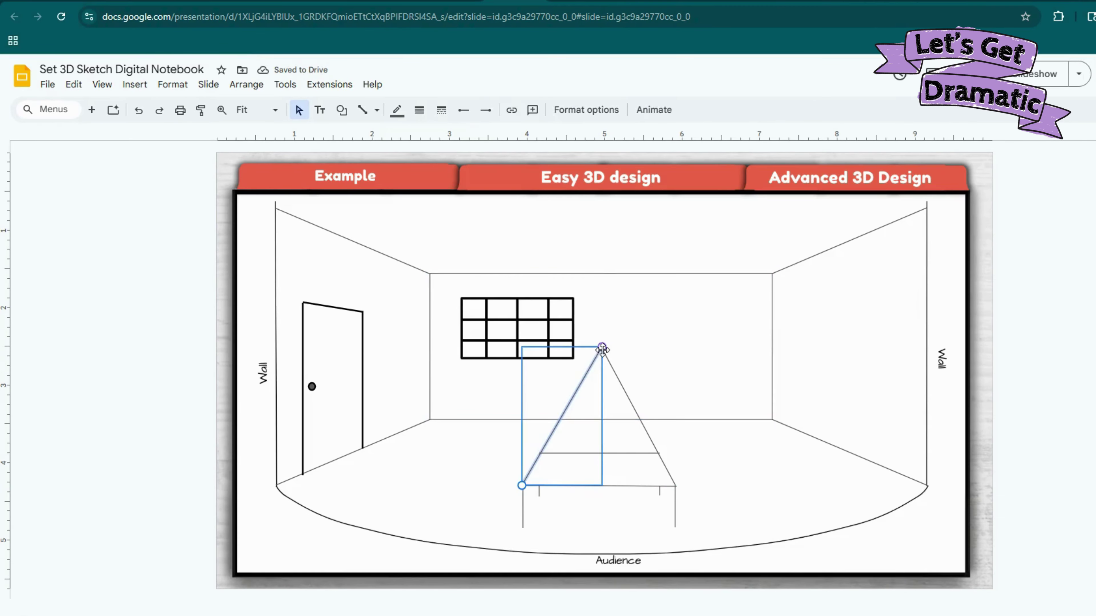
key(Delete)
click(539, 453)
click(604, 357)
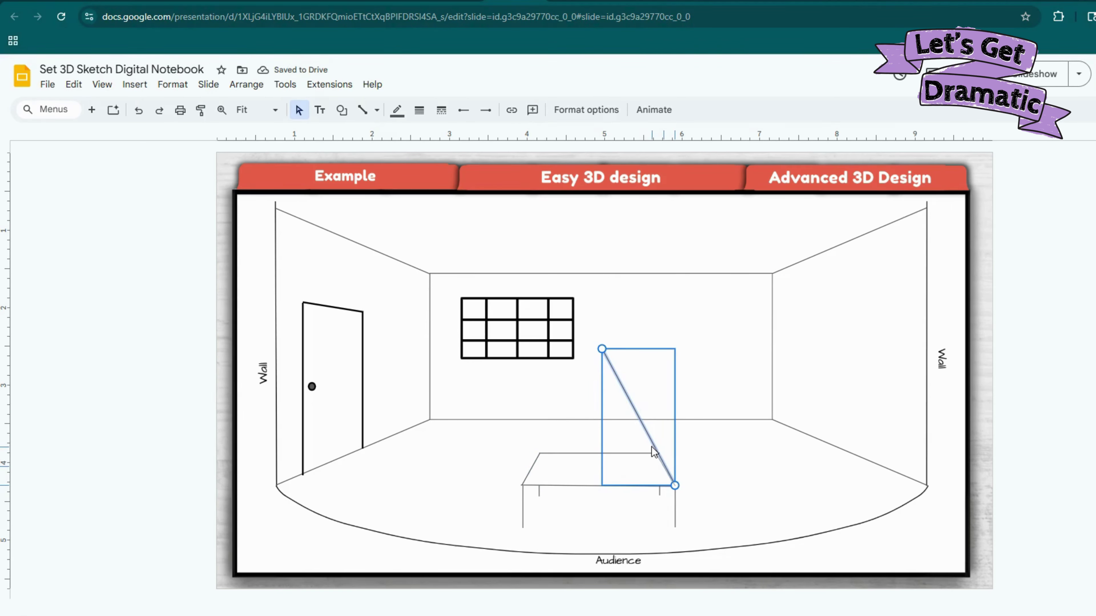
key(Delete)
click(661, 459)
click(716, 461)
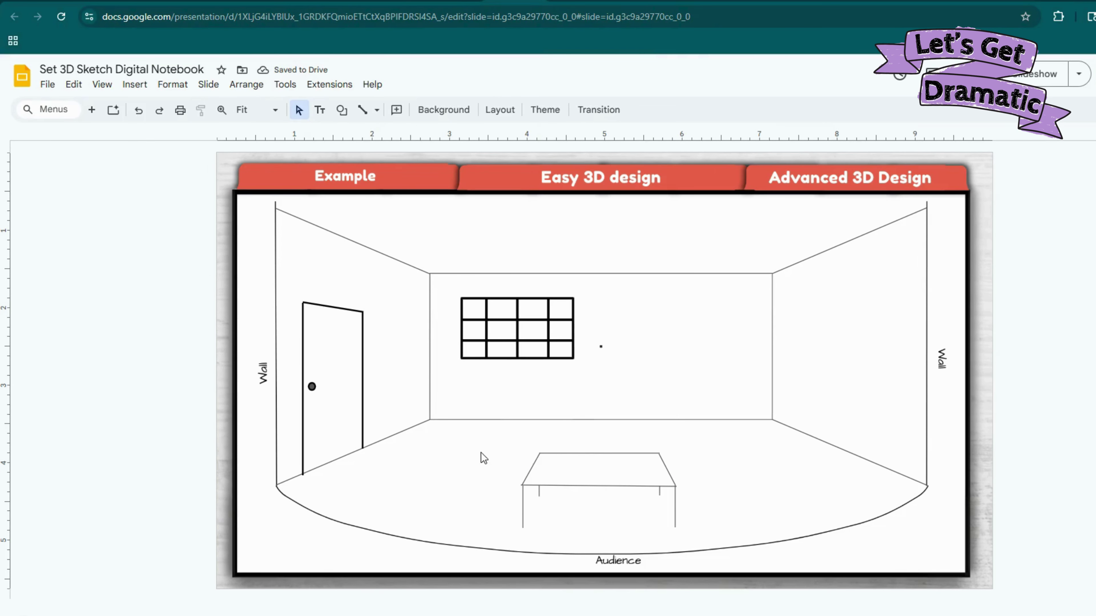
Step: Draw a guide line from the vanishing point to the floor left of the table and duplicate it as a second, slightly steeper guide
drag(600, 346, 434, 483)
key(ctrl+c)
key(ctrl+v)
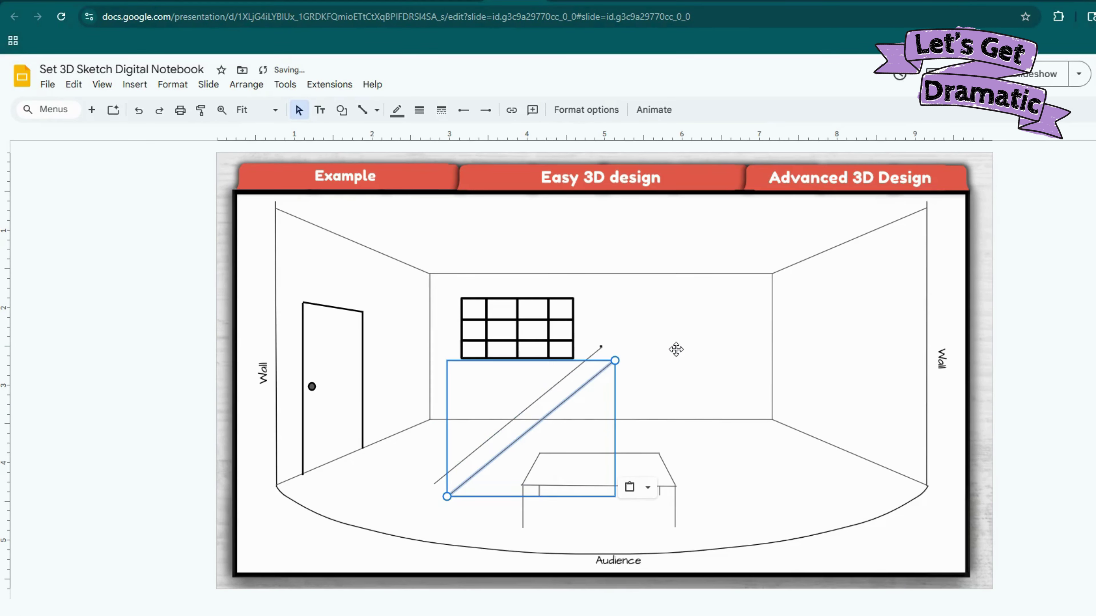
drag(589, 379, 573, 366)
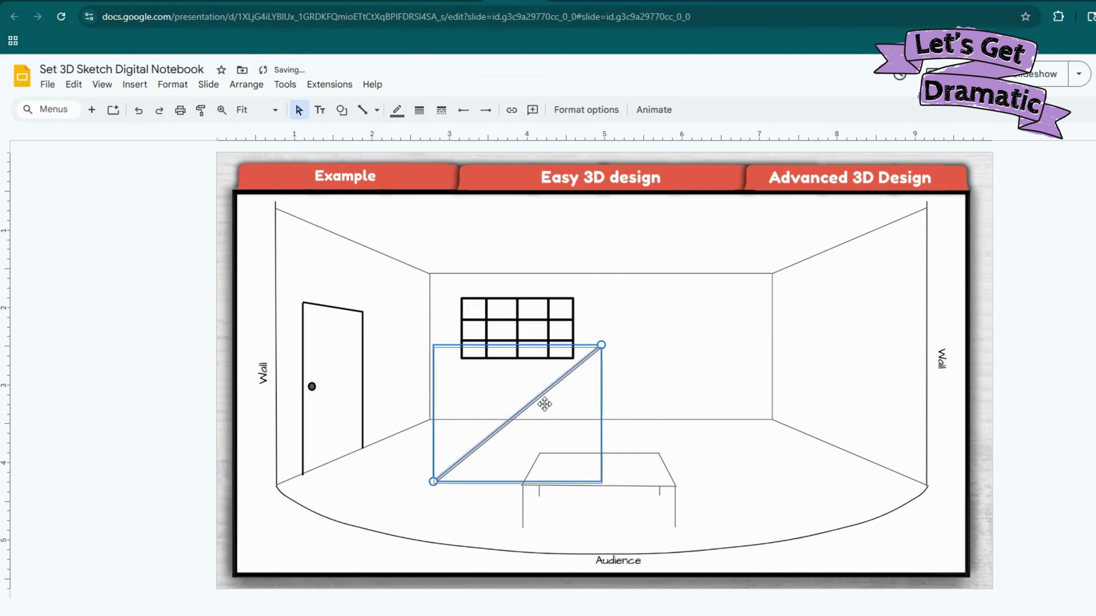
drag(432, 482, 444, 504)
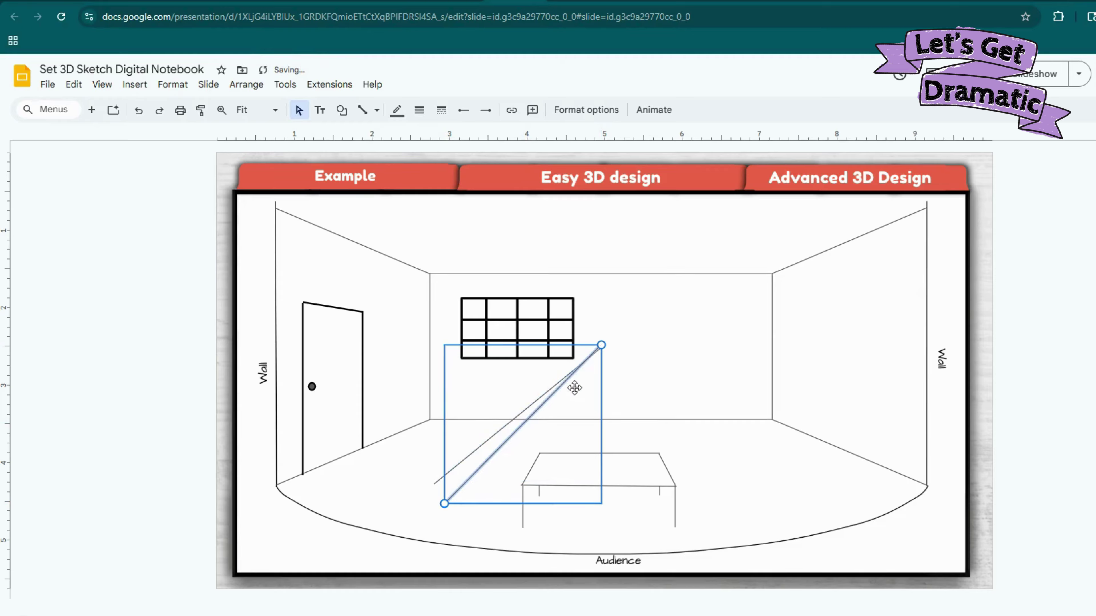
drag(556, 395, 558, 397)
click(637, 375)
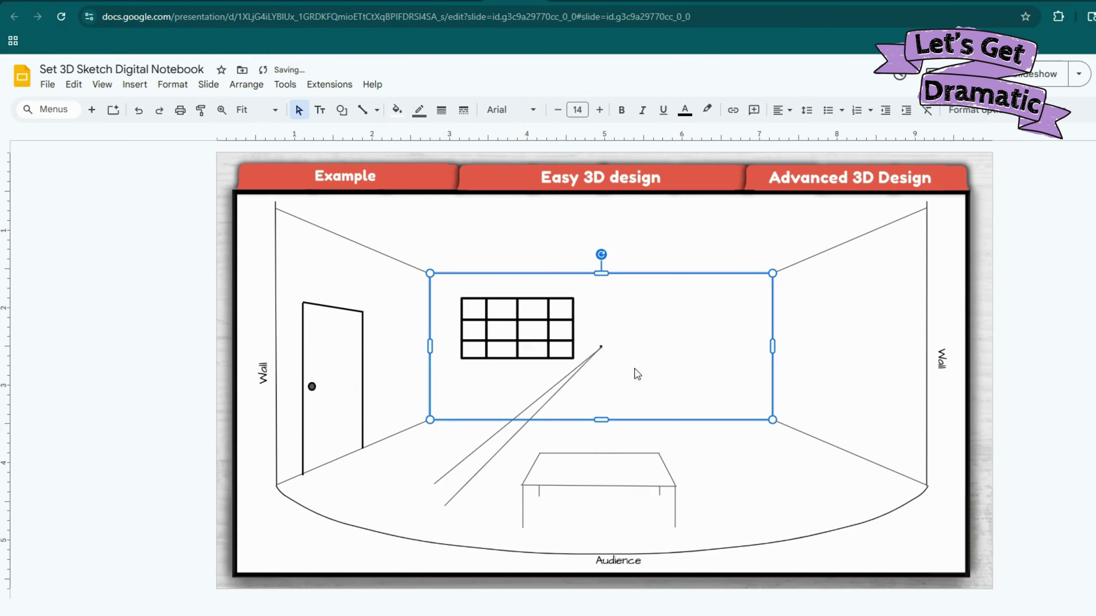
Step: Duplicate the second guide line as a third, steeper guide from the vanishing point, ending closer to the table
click(558, 396)
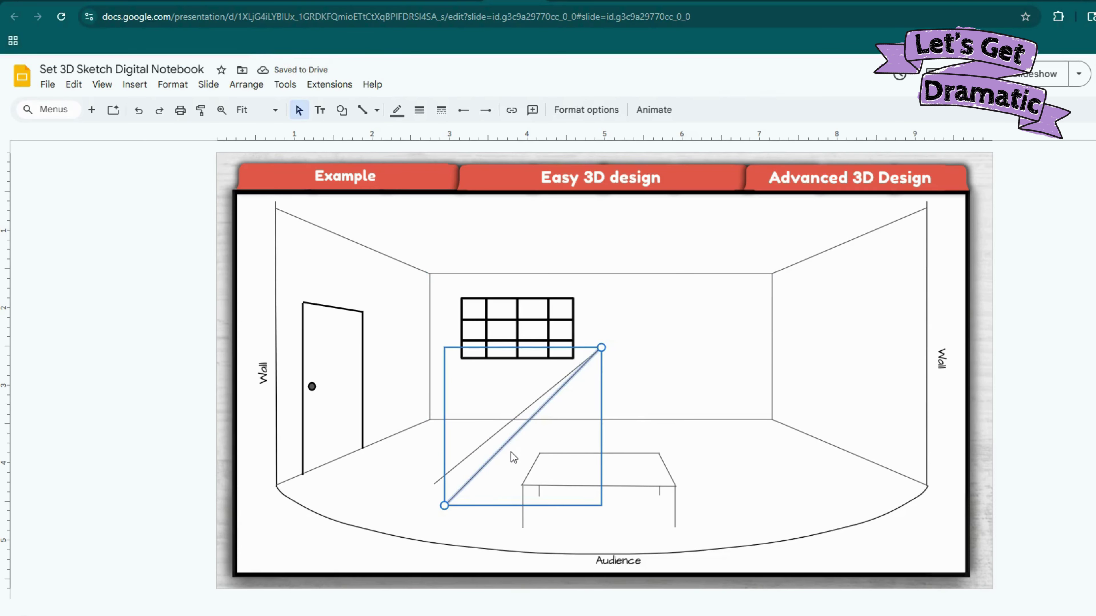
key(Delete)
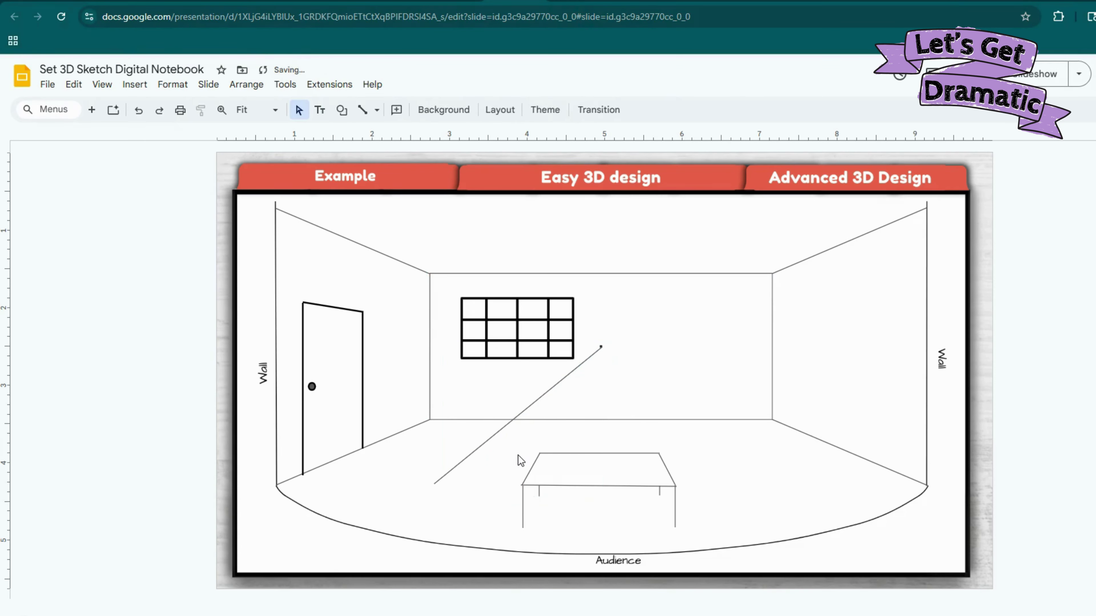
click(138, 110)
key(ctrl+v)
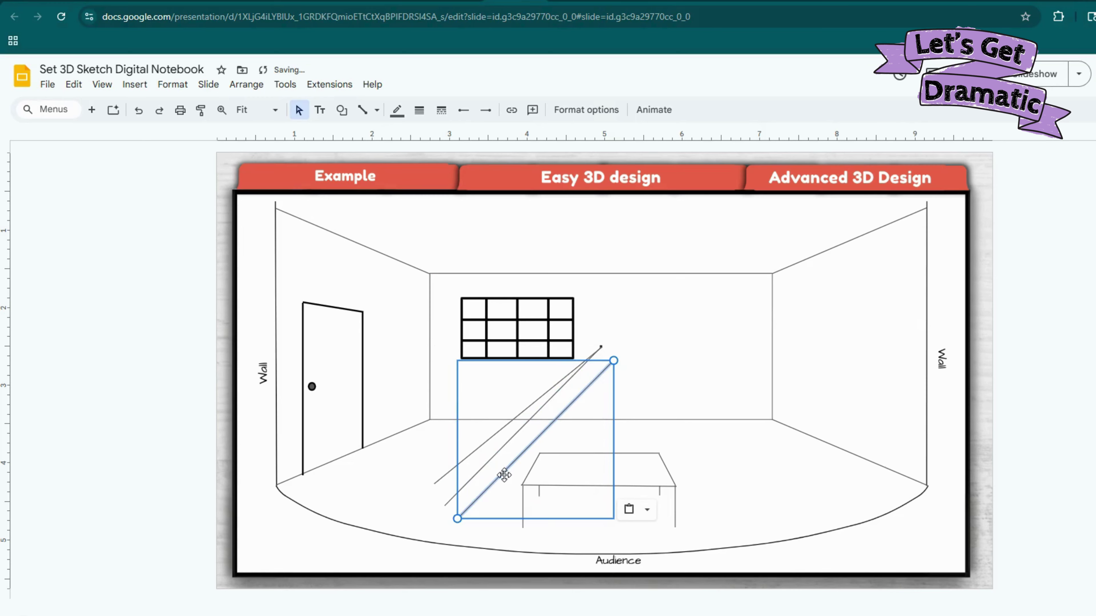
drag(458, 517, 477, 516)
drag(613, 362, 601, 346)
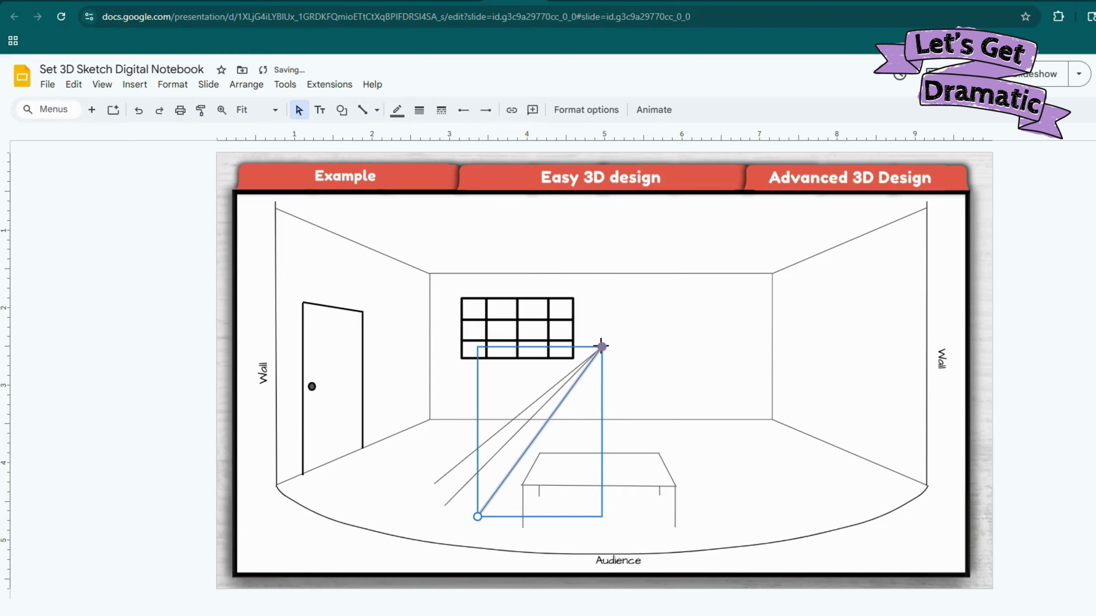
click(682, 365)
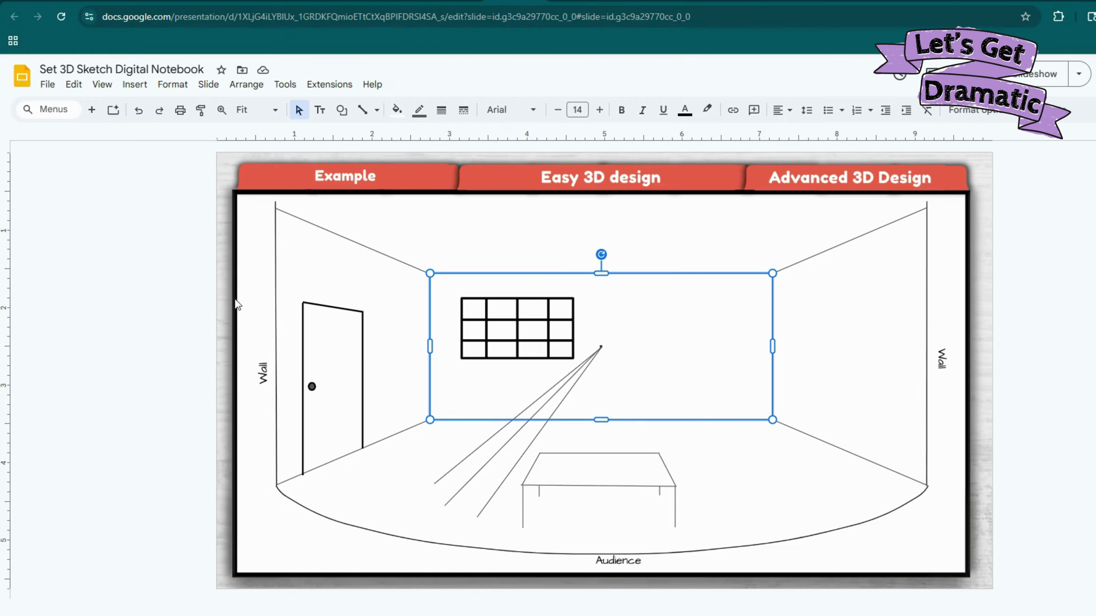
Step: Draw a chair seat's horizontal front edge between the two lower guides and copy it farther back as the rear edge, fitted to the guides
click(362, 110)
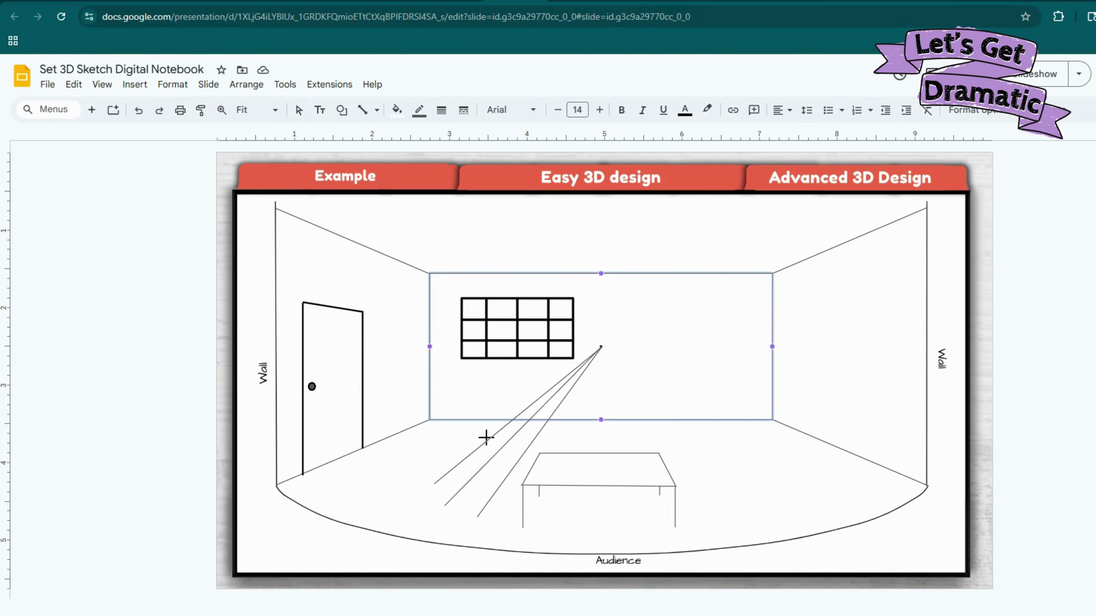
drag(480, 495, 492, 495)
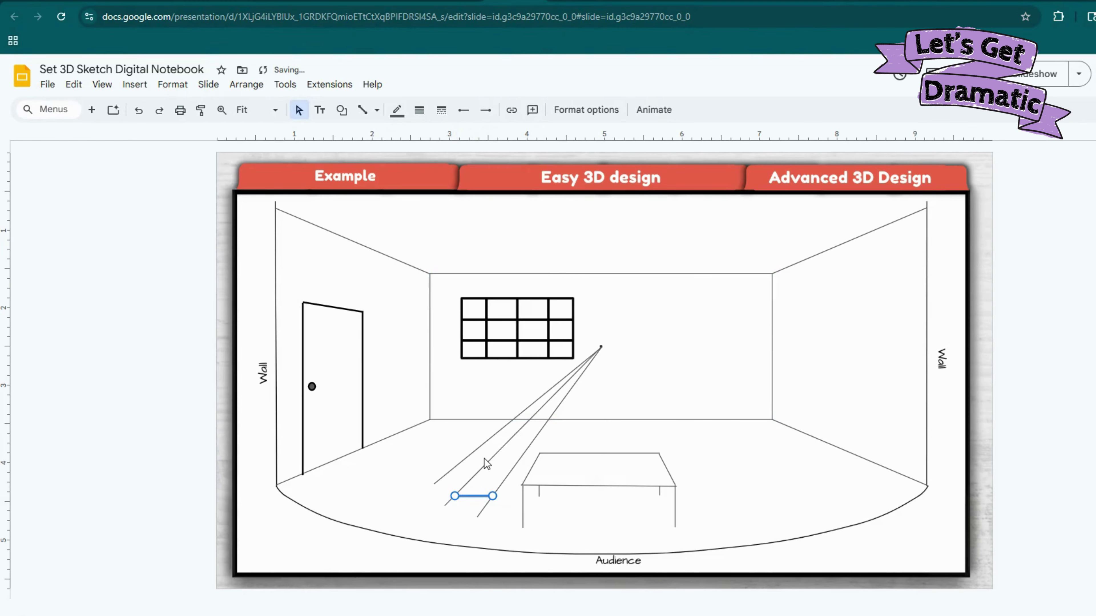
key(ctrl+v)
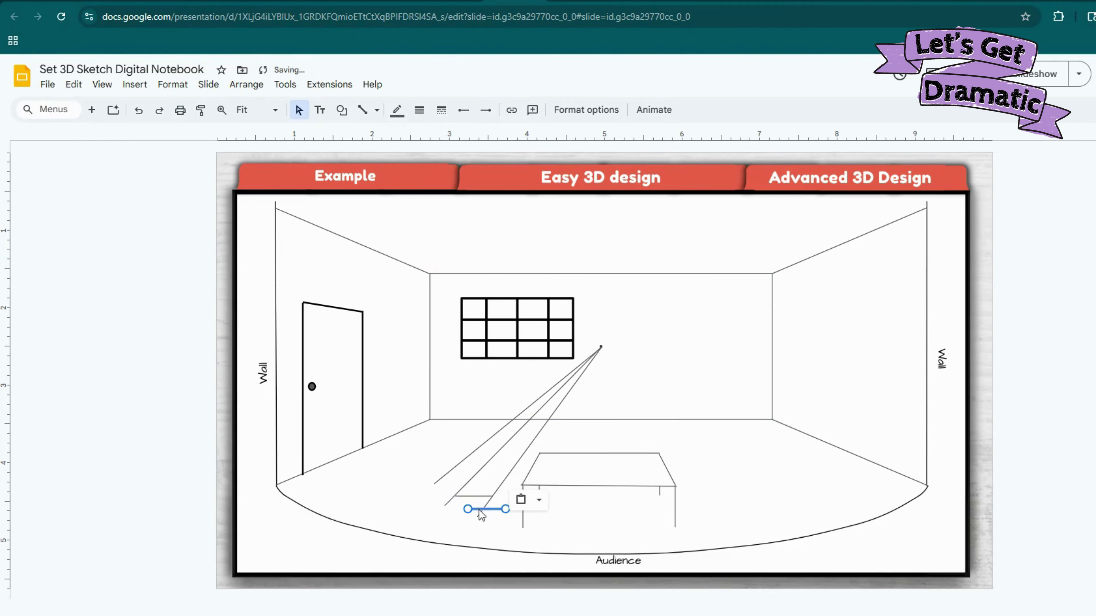
drag(479, 510, 486, 475)
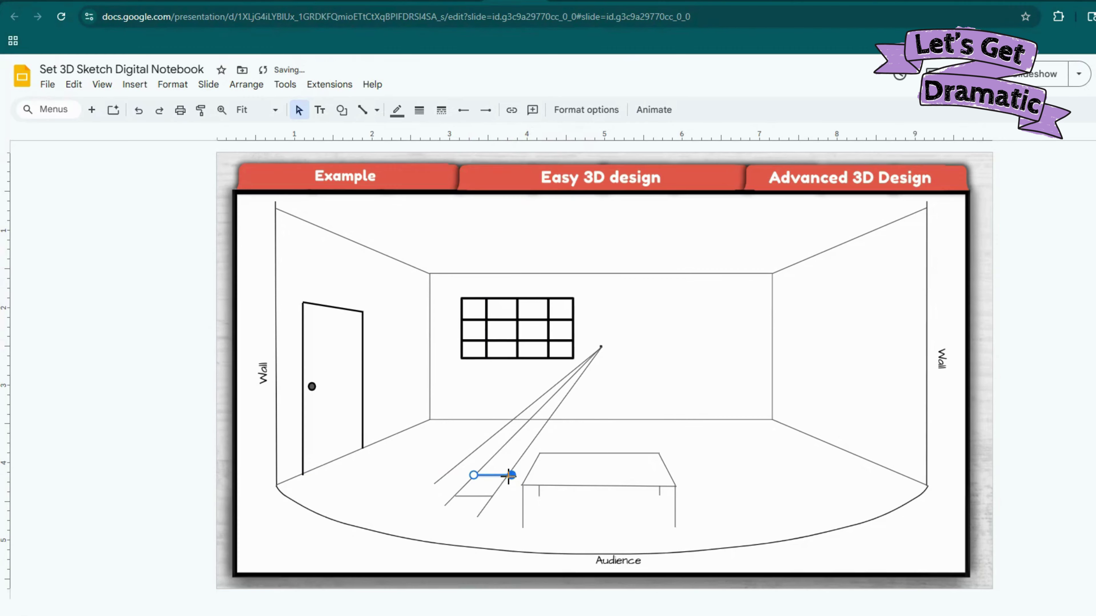
mouse_move(505, 475)
mouse_down()
mouse_move(523, 526)
mouse_move(455, 487)
mouse_move(455, 517)
mouse_move(459, 486)
mouse_move(455, 523)
mouse_up()
click(505, 482)
Step: Draw the chair's vertical front-left post from the top guide to the floor and copy it to the seat's rear-left corner
click(363, 111)
key(ctrl+c)
key(ctrl+v)
key(ctrl+v)
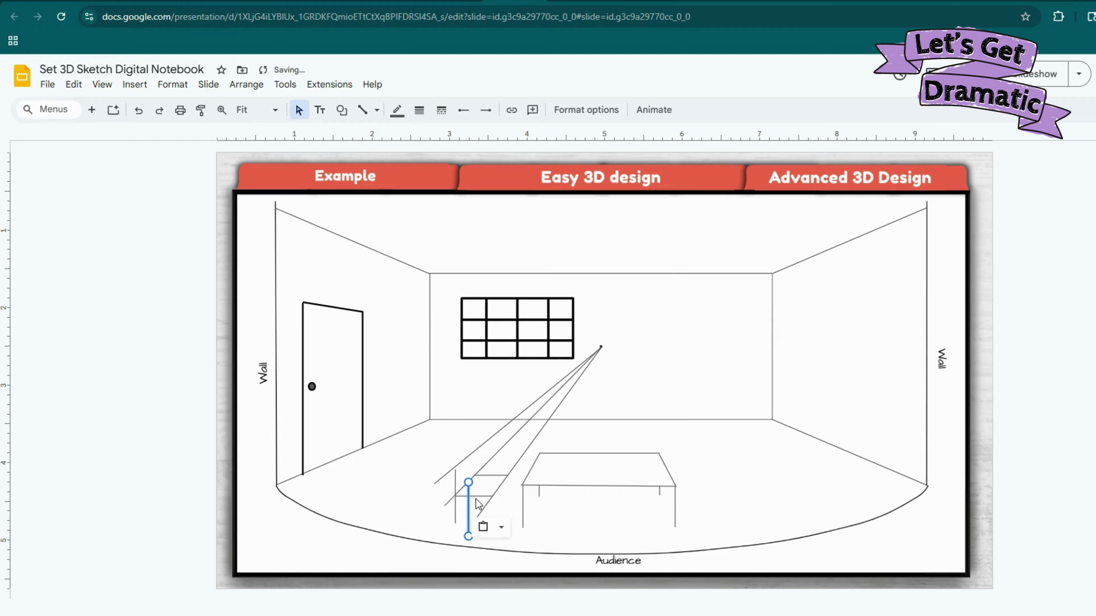
drag(469, 492, 473, 459)
click(456, 493)
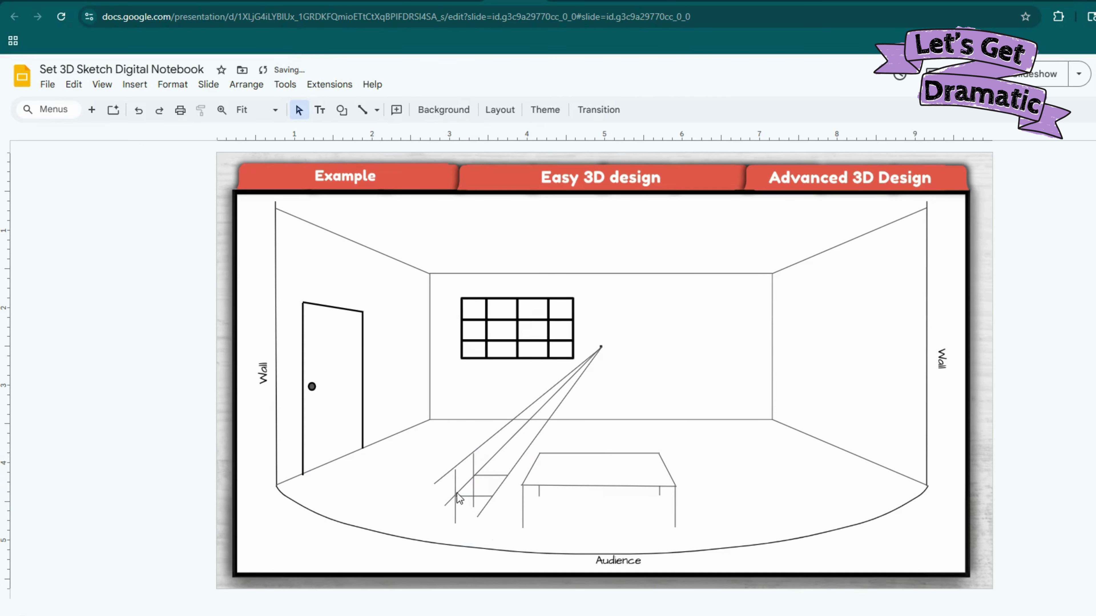
click(456, 493)
key(Up)
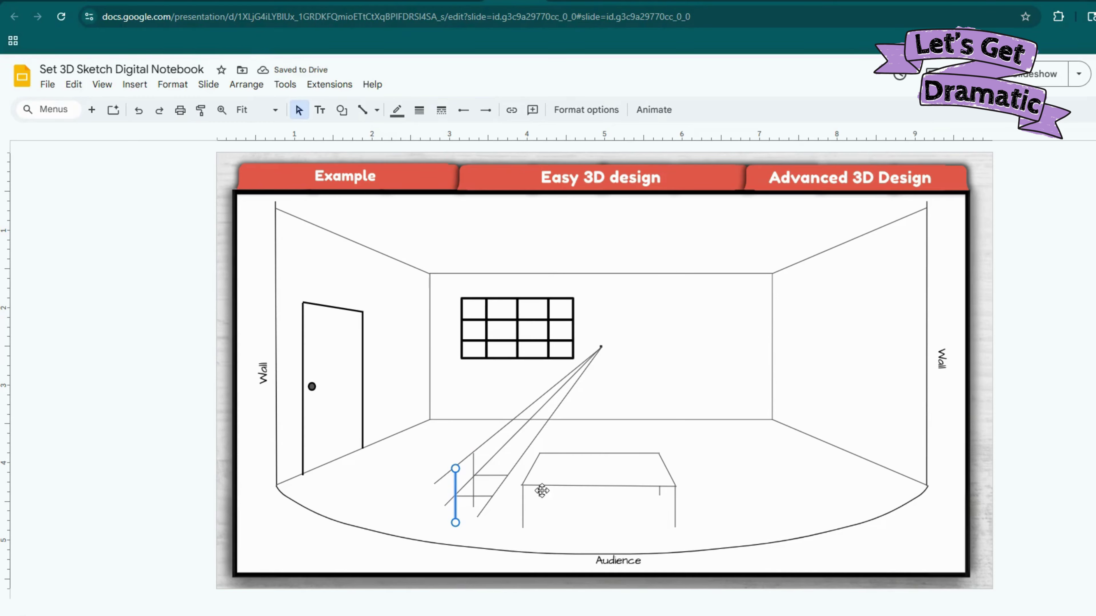
Step: Add the chair's two right legs below the seat's front and rear corners by copying and shortening a vertical line
click(524, 513)
key(ctrl+v)
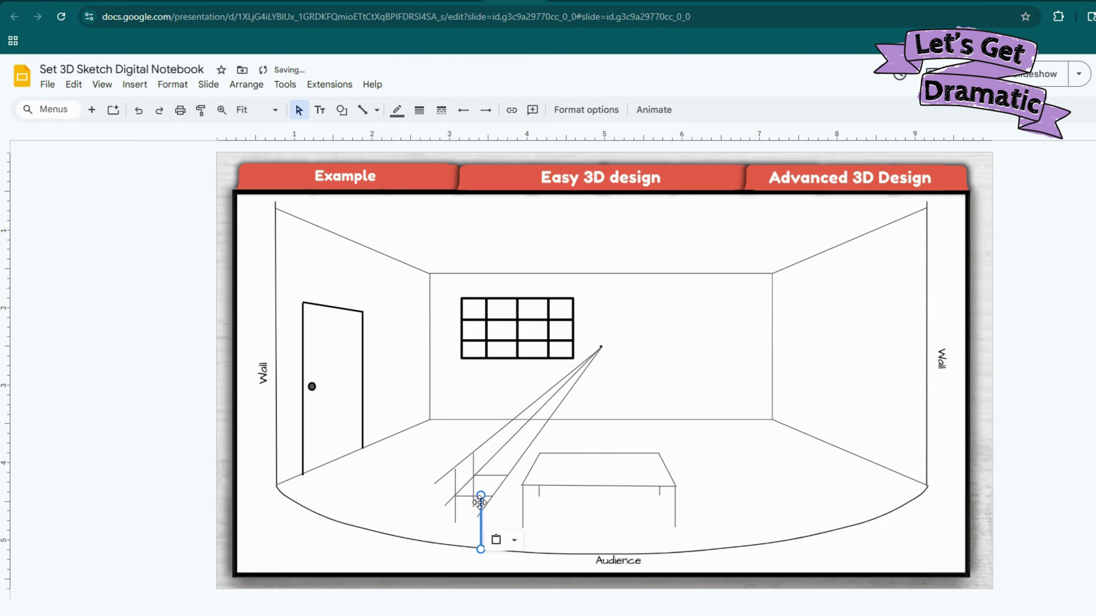
drag(479, 502, 460, 503)
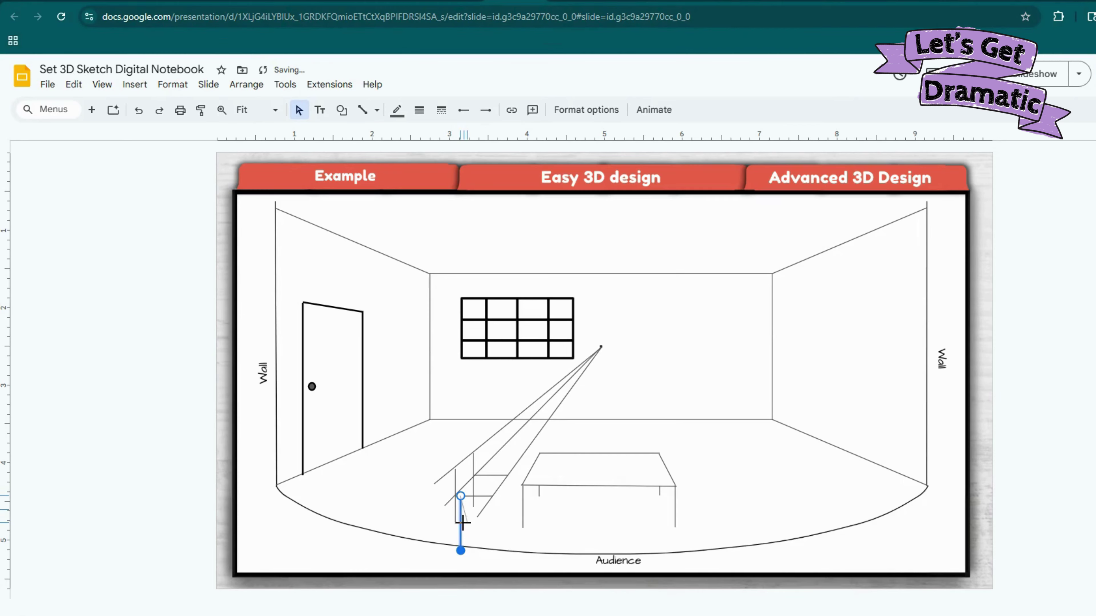
drag(460, 551, 508, 495)
click(471, 533)
click(461, 513)
key(ctrl+v)
click(606, 441)
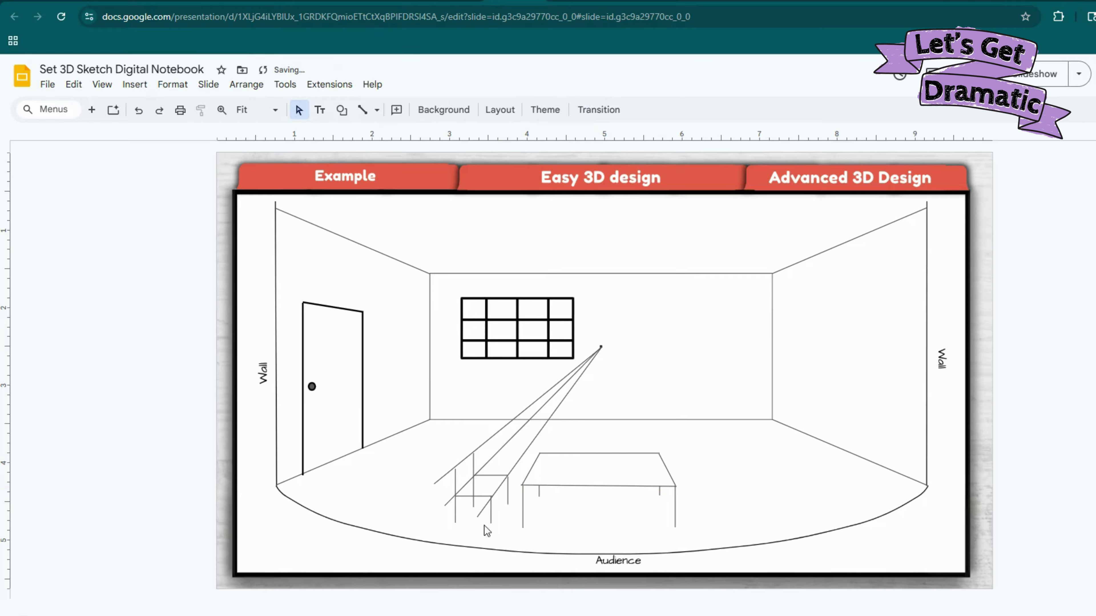
Step: Shorten the top guide line to span the chair's two back posts and trim the middle guide to the seat's front corner
click(443, 478)
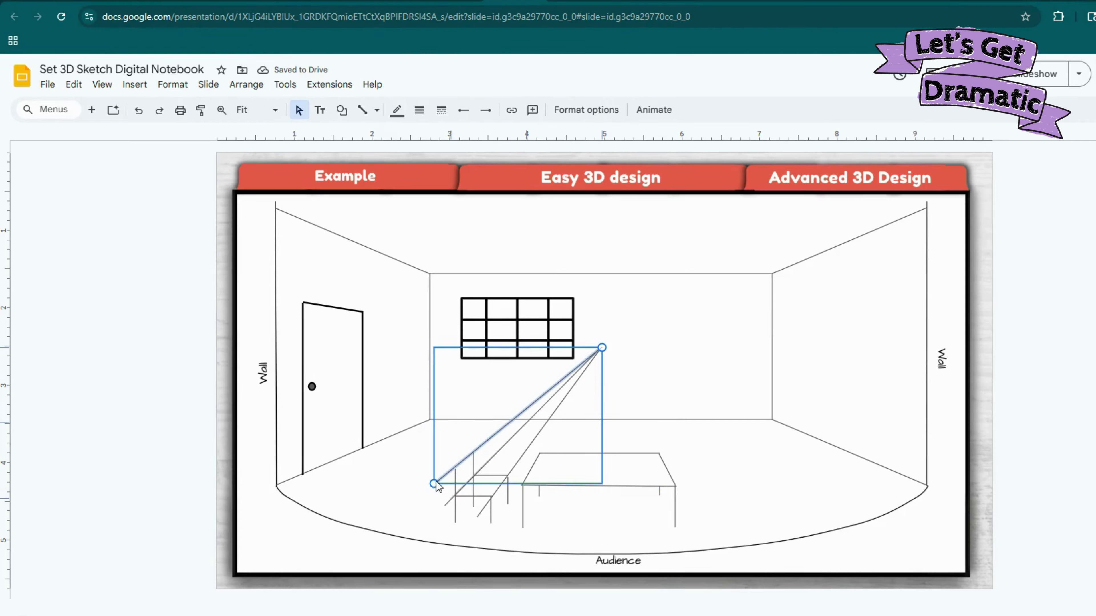
drag(433, 483, 454, 470)
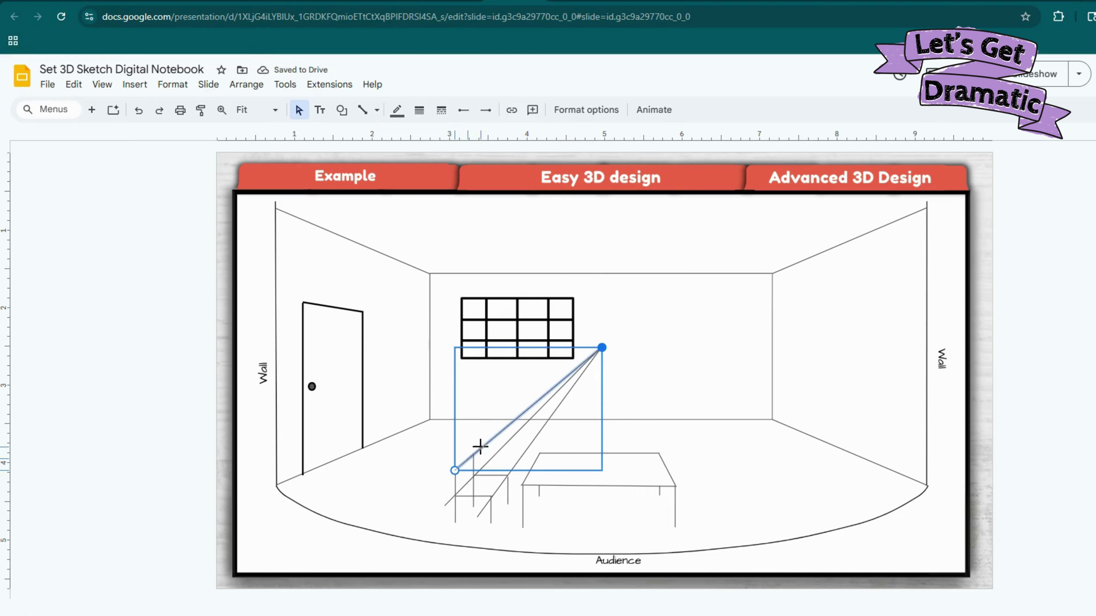
key(ctrl+z)
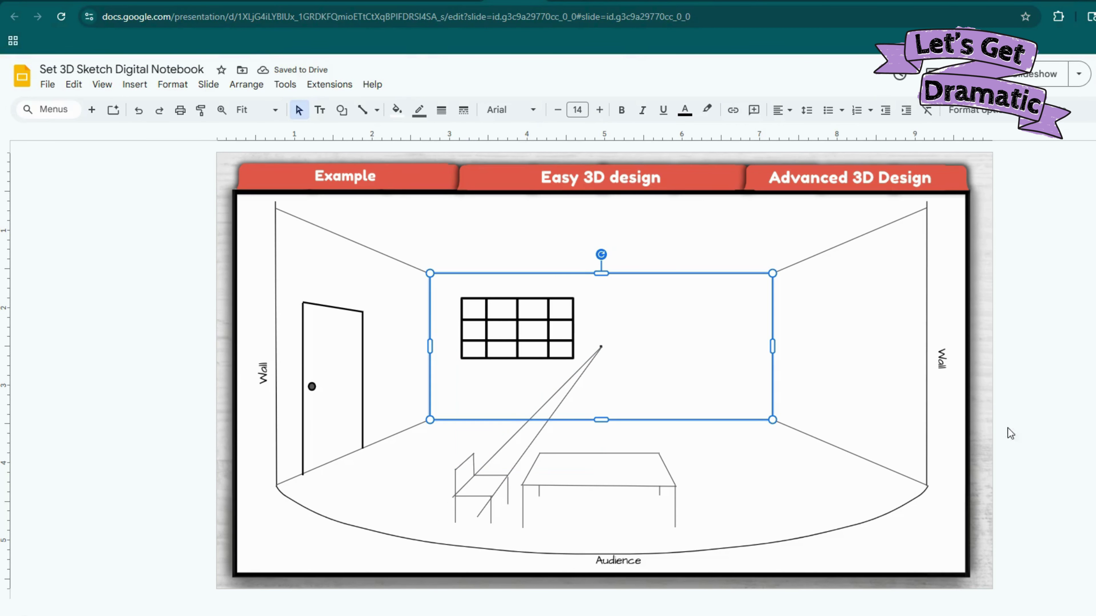
Step: Make the chair back taller by re-extending its top line to the vanishing point and lengthening both back posts up to it
click(465, 466)
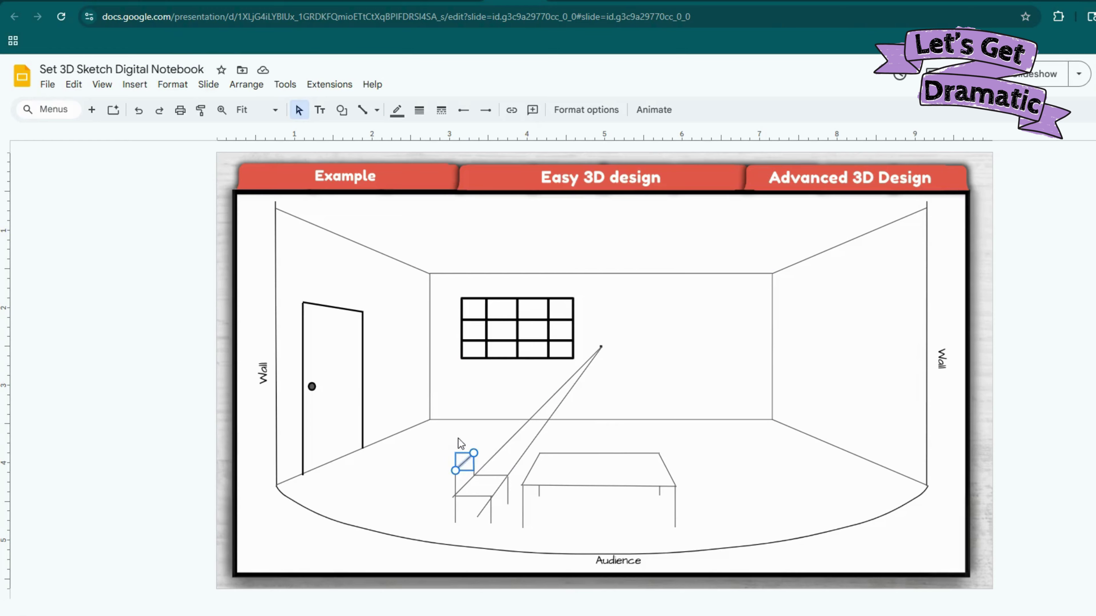
drag(472, 454, 599, 347)
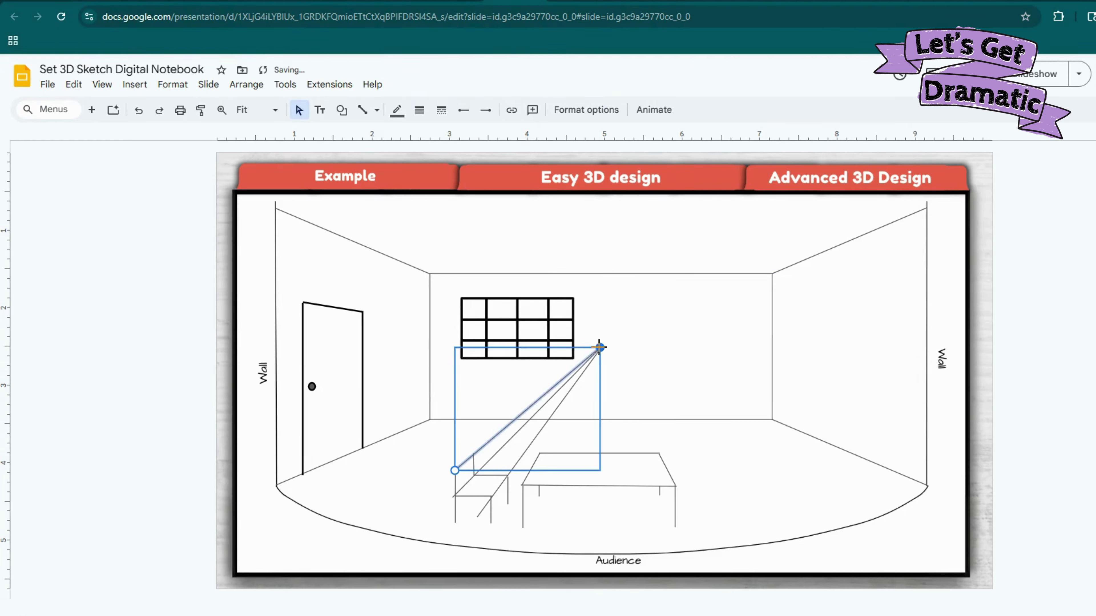
drag(455, 470, 475, 439)
click(473, 464)
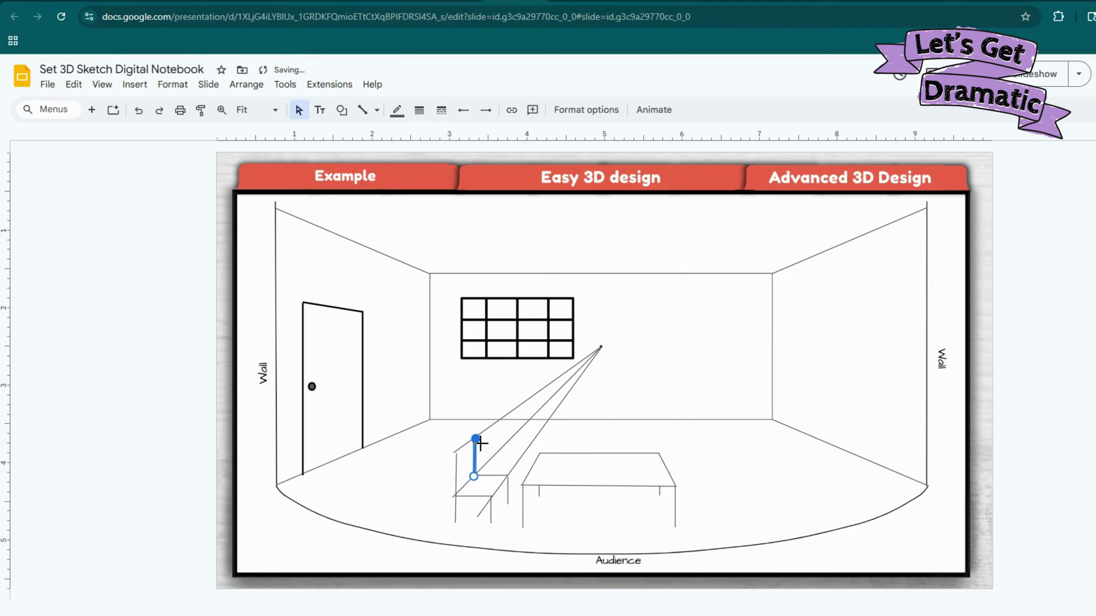
click(631, 420)
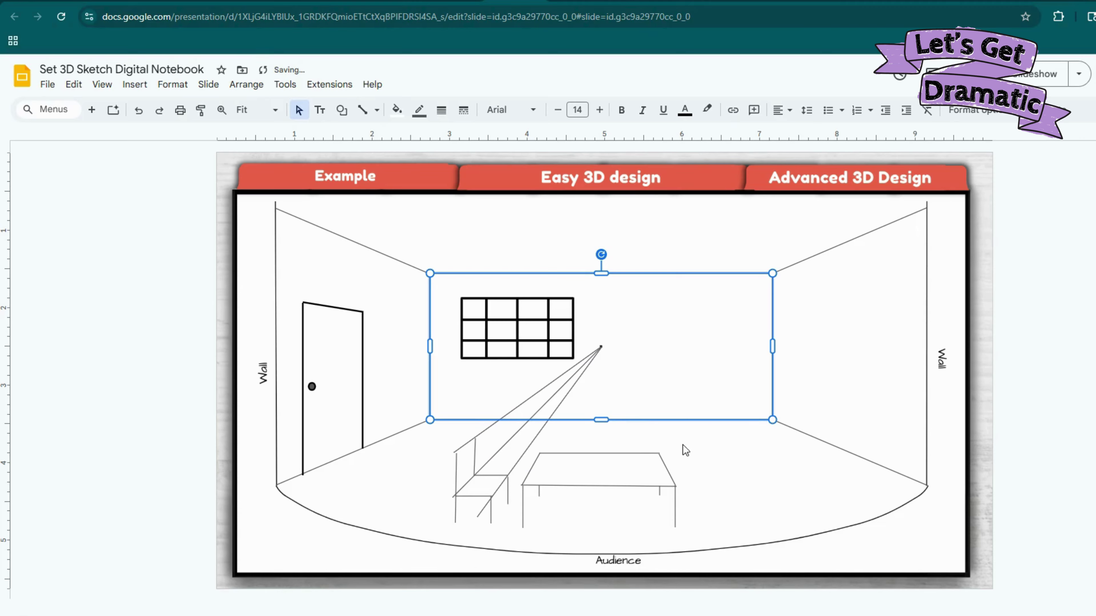
click(906, 414)
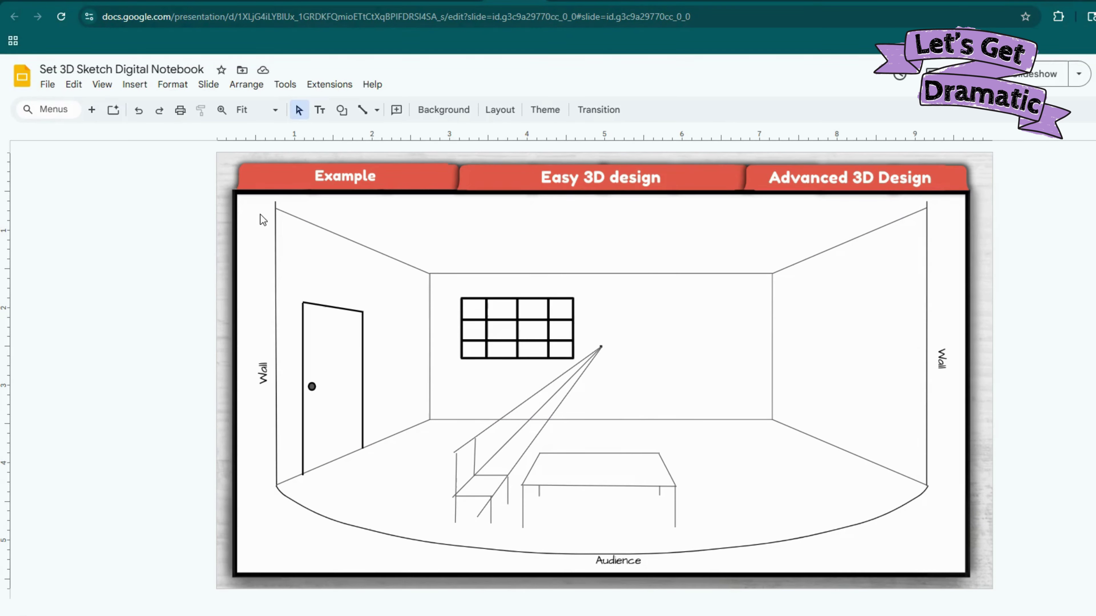
Step: Set the diagonal room line running from the upper-left wall corner to the lower-right wall corner to black
click(315, 226)
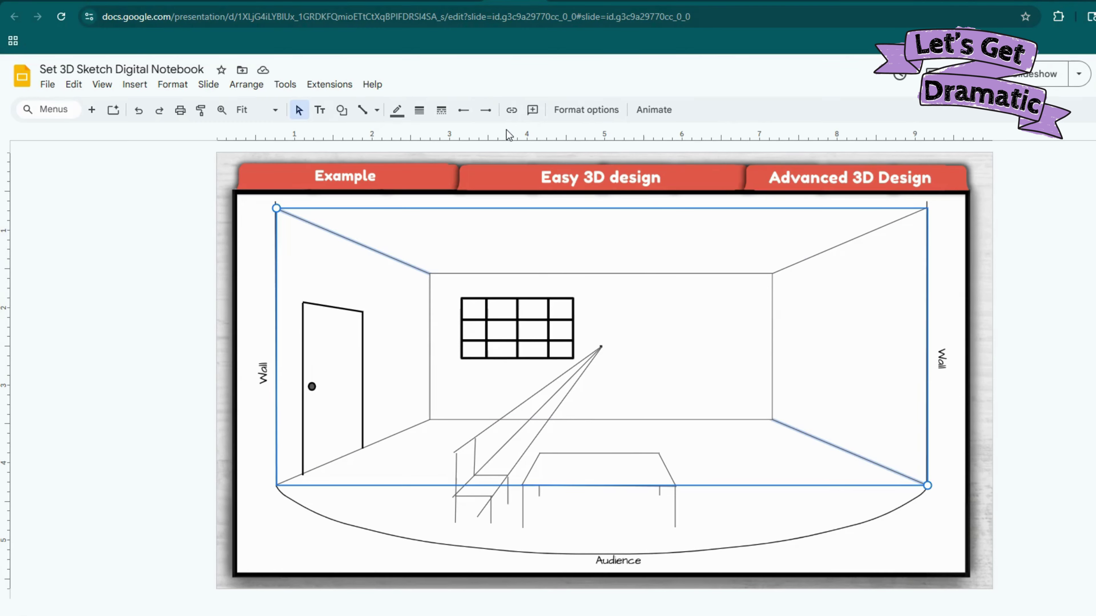
click(395, 113)
click(404, 154)
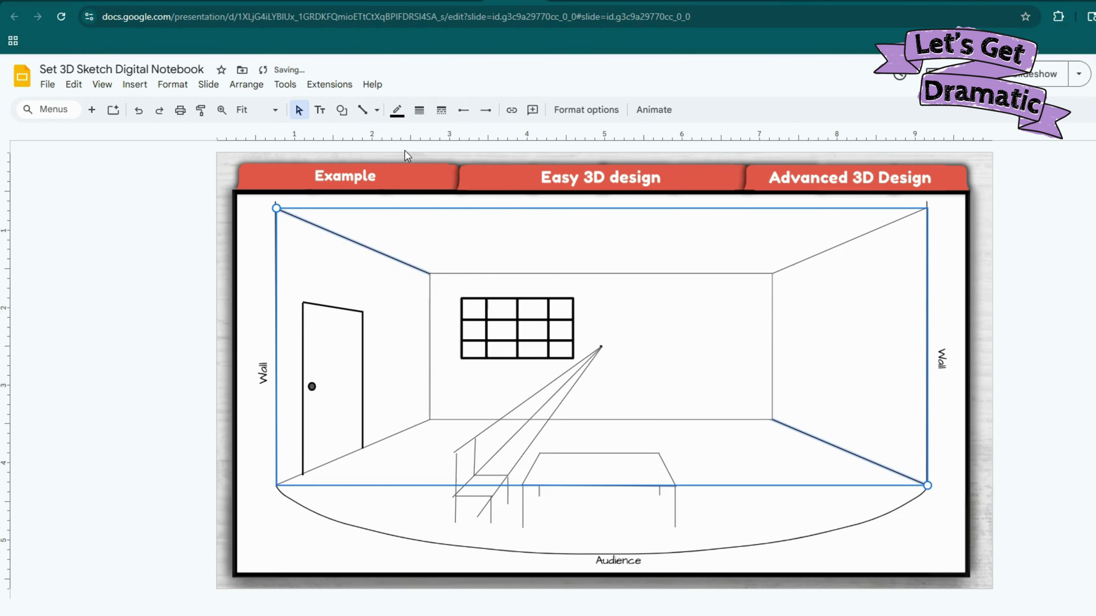
Step: Thicken the selected diagonal room line to 2 px and give the back wall's rectangle a black 2 px outline
click(419, 112)
click(440, 155)
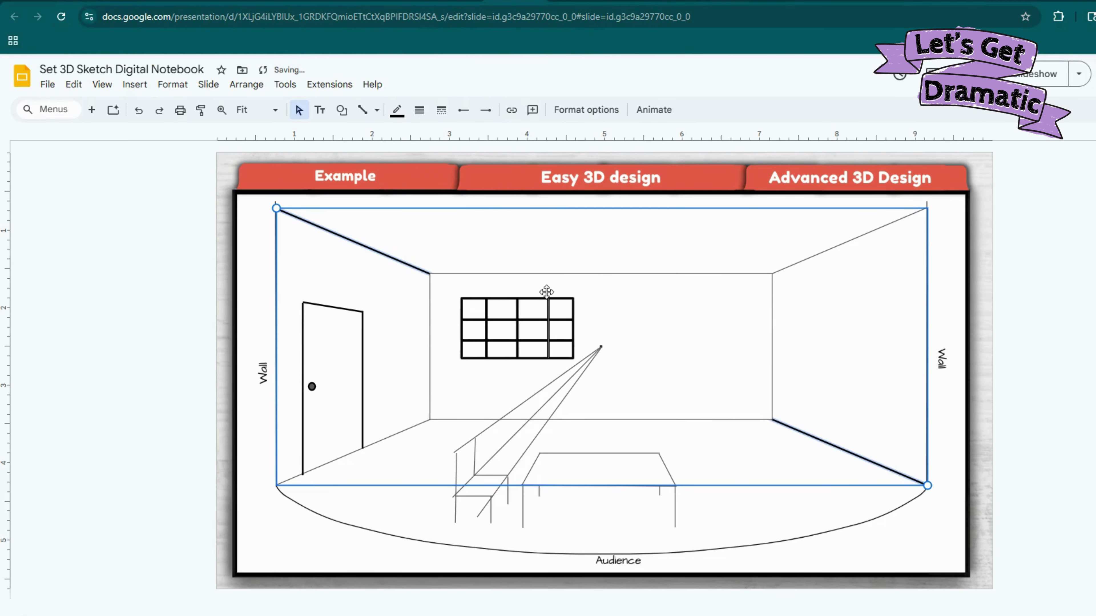
click(549, 279)
click(418, 111)
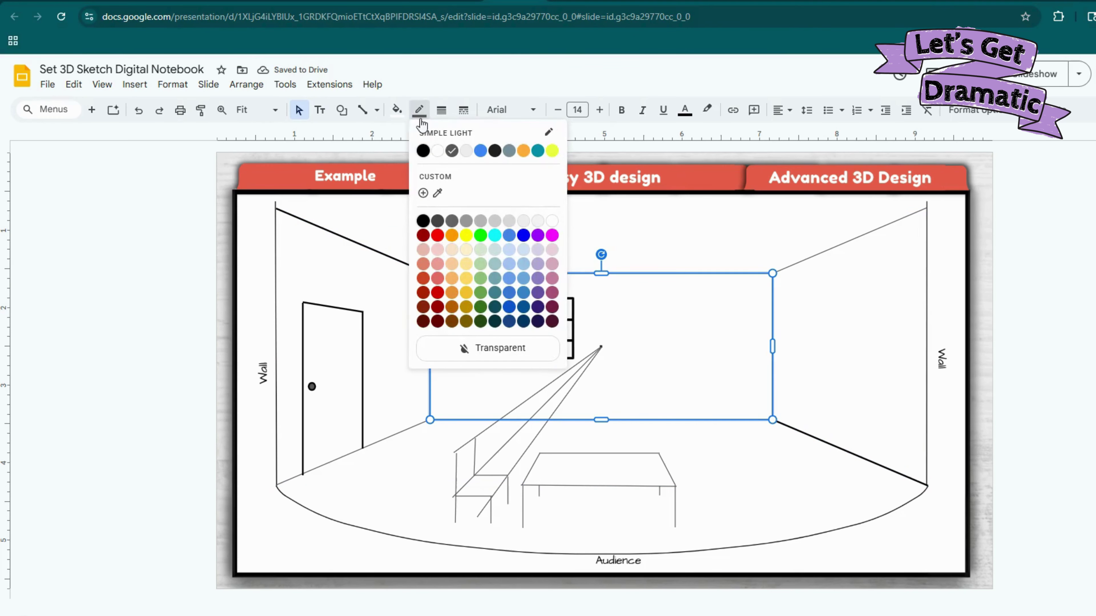
click(424, 151)
click(441, 110)
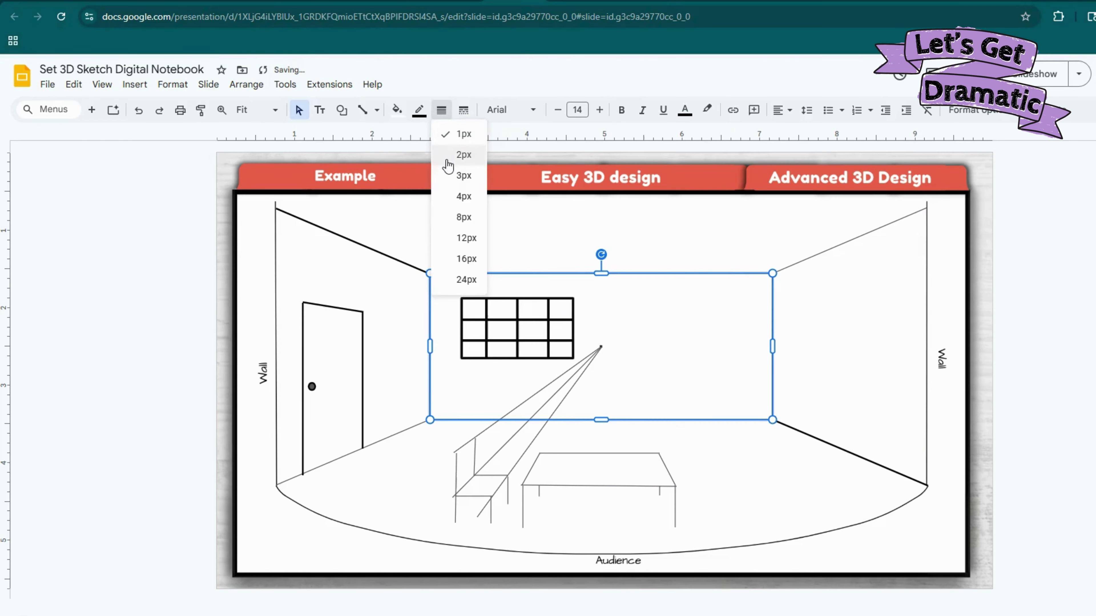
click(447, 164)
Step: Set the other diagonal room line, from the upper-right to the lower-left wall corner, to black and match the first diagonal's thickness
click(874, 265)
click(868, 233)
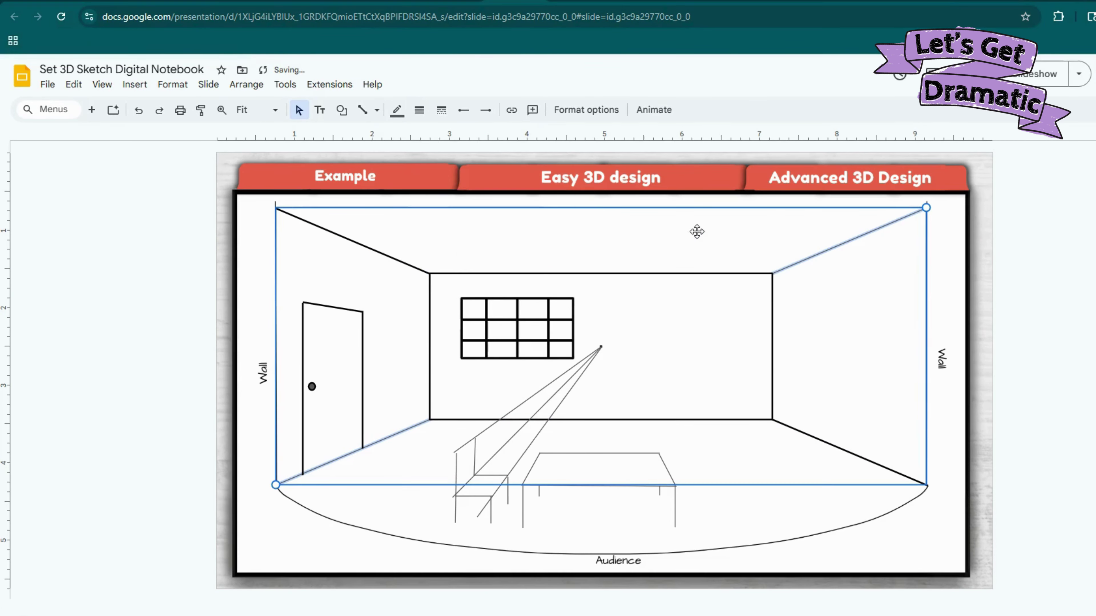
click(397, 110)
click(401, 150)
click(424, 440)
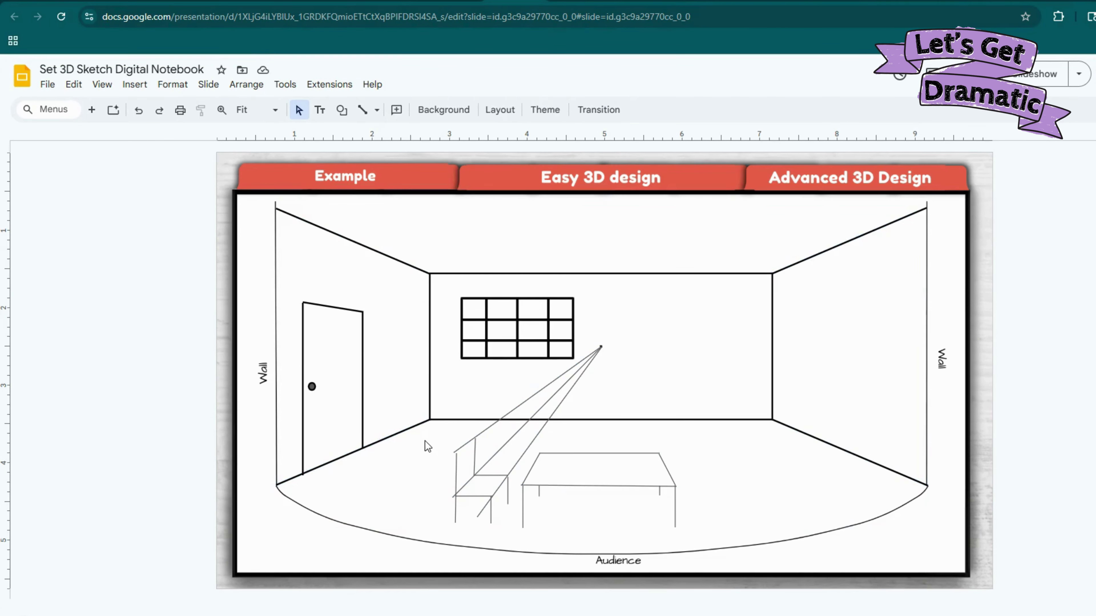
Step: Select all the table, chair and guide lines together and set them to black with a 2 px line weight
drag(424, 440, 711, 519)
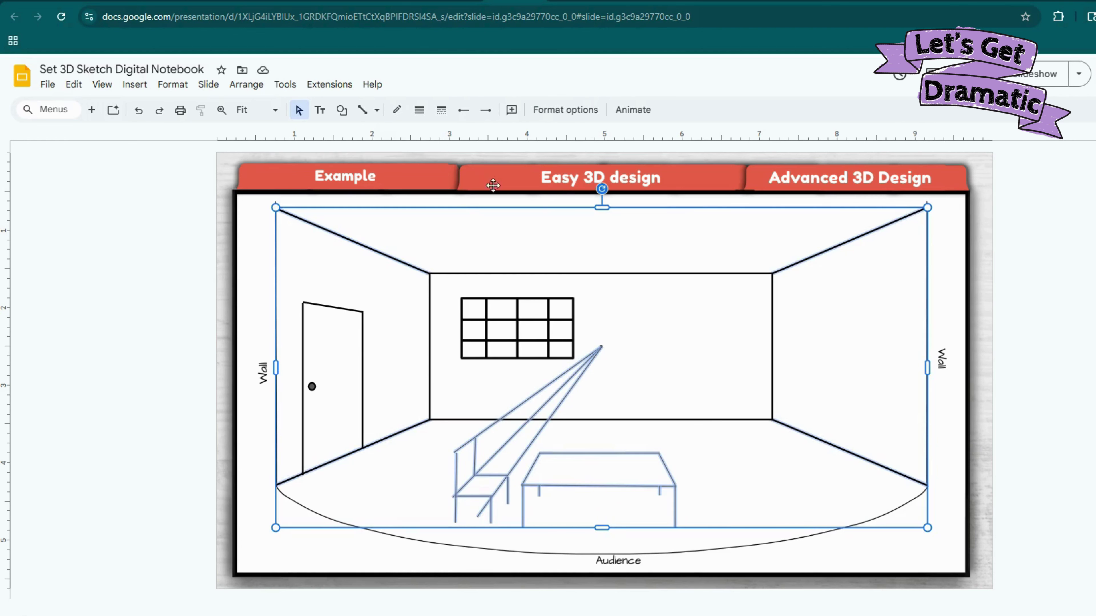
click(419, 111)
click(397, 110)
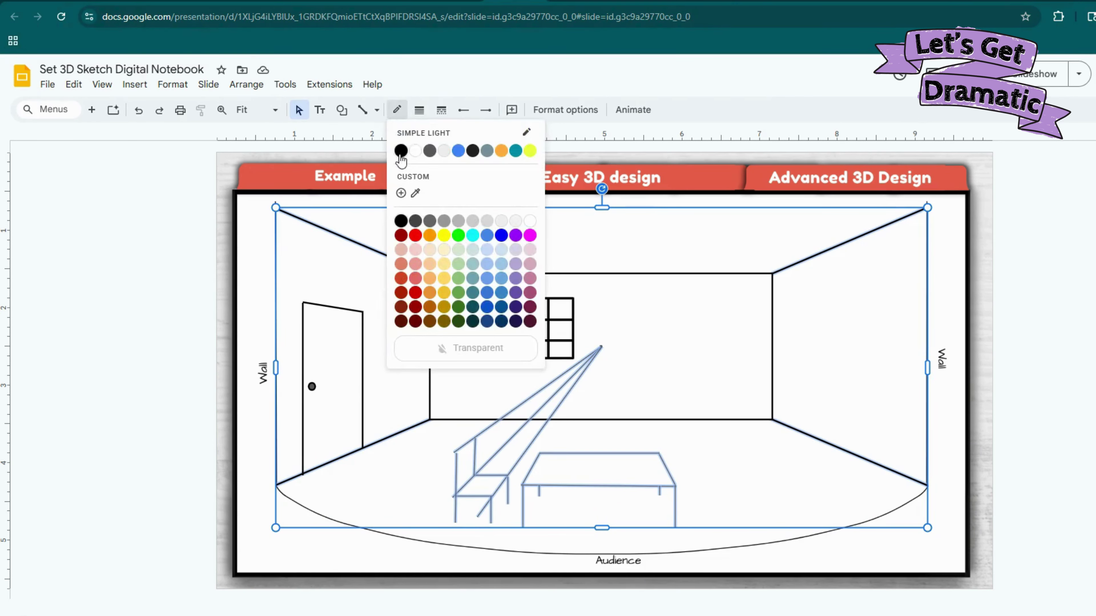
click(401, 151)
click(418, 110)
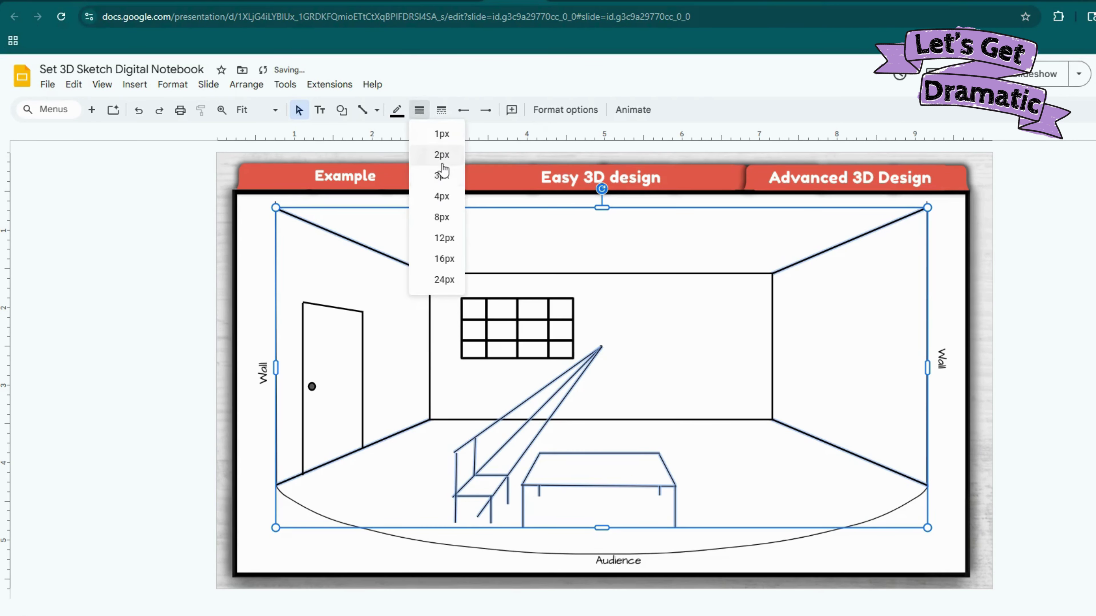
click(441, 175)
click(692, 467)
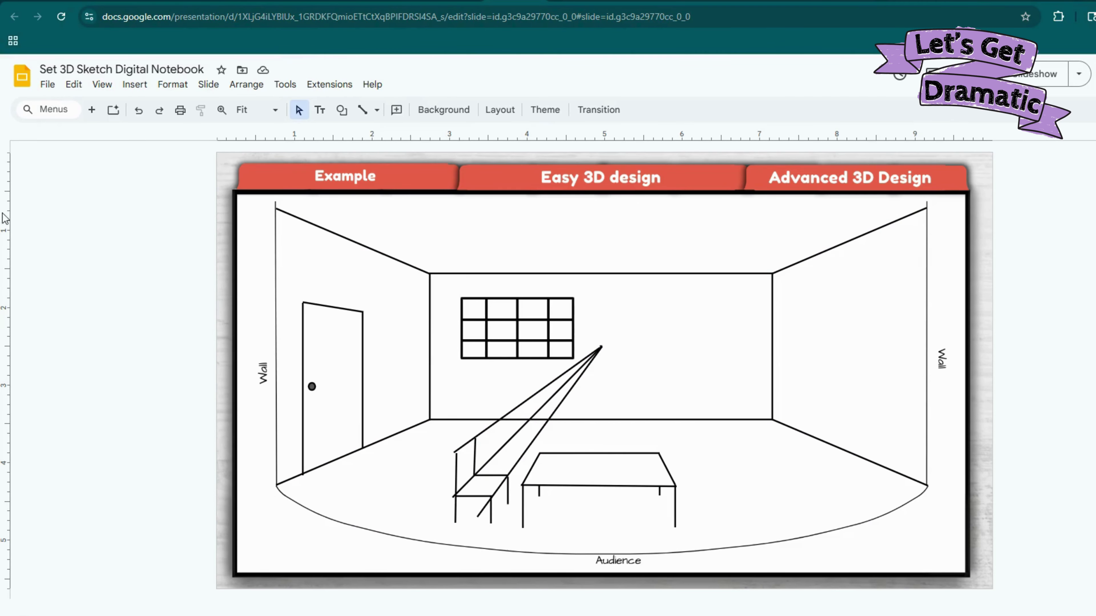
Step: Show the slide filmstrip and duplicate the third slide containing the finished room sketch
click(12, 608)
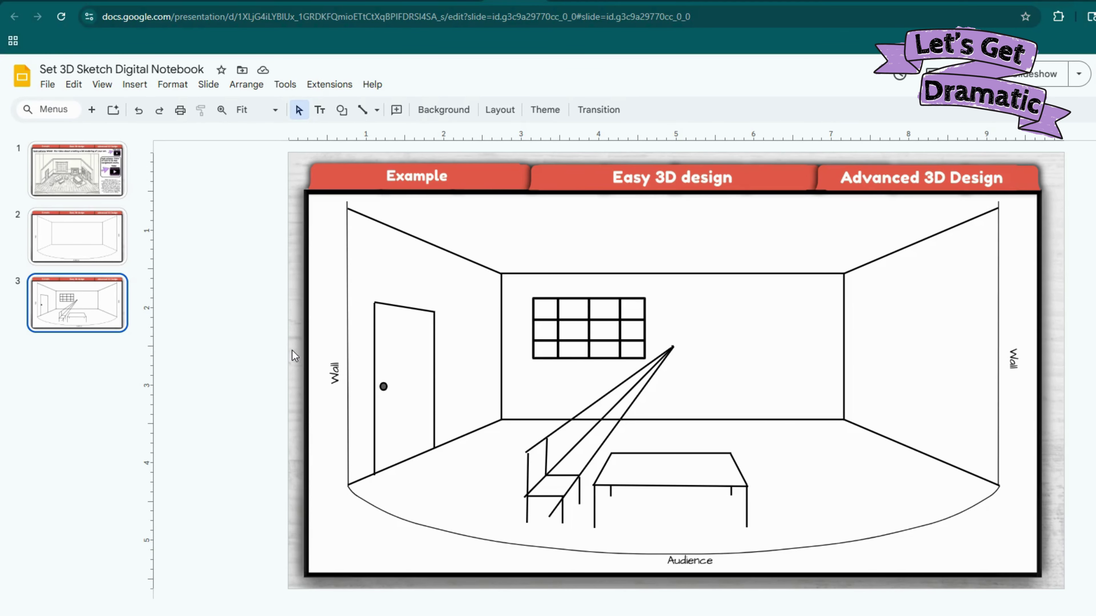
key(ctrl+d)
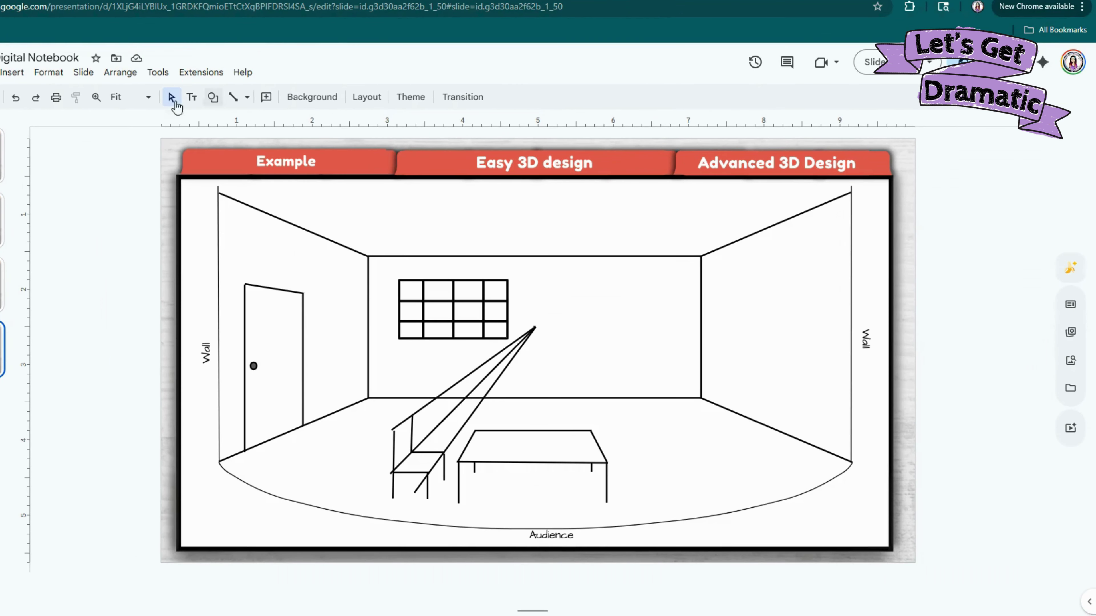
Step: Start inserting an image from stock and web sources on the duplicated slide
click(19, 79)
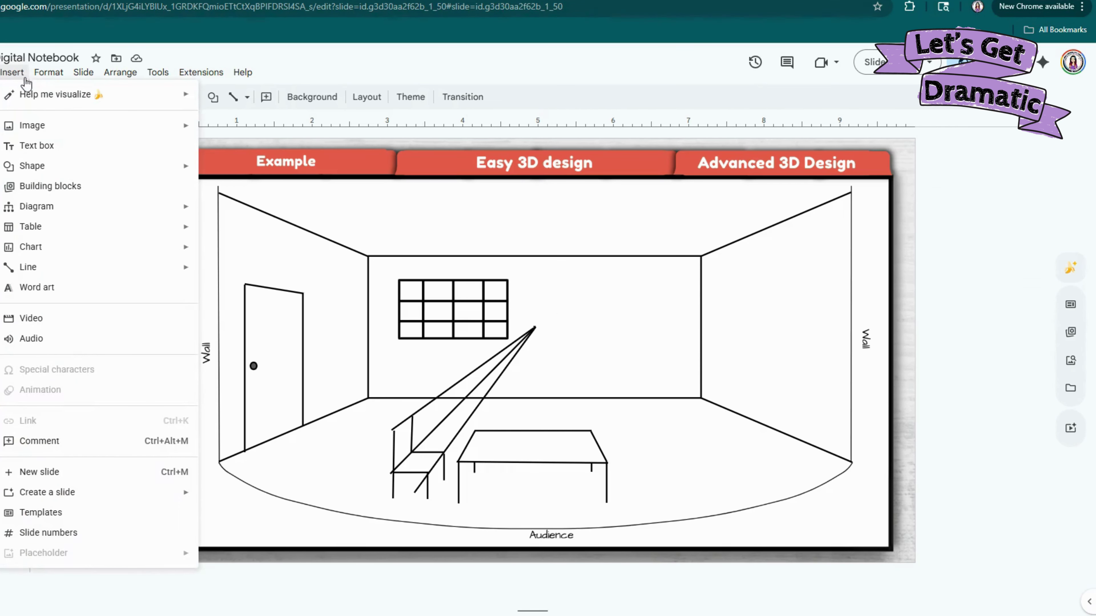
mouse_move(51, 129)
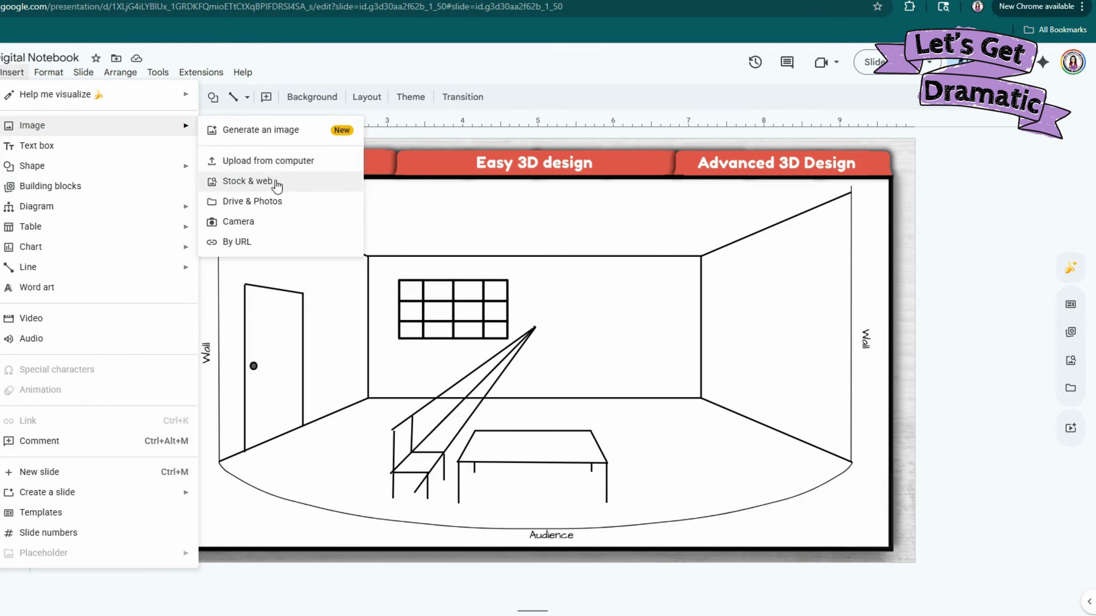